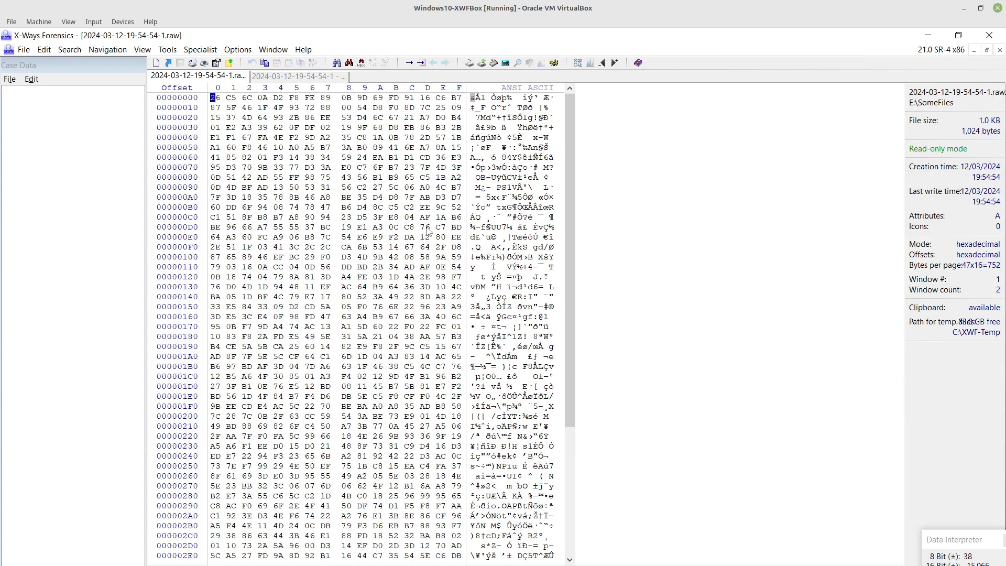
scroll(407, 240, "down", 1)
key("Down")
key("Down")
key("Down")
key("Down")
key("Down")
key("Down")
key("Down")
key("Down")
key("Down")
key("Down")
key("Down")
key("Down")
key("Down")
key("Down")
key("Down")
key("Down")
key("Down")
key("Down")
key("Down")
key("Down")
left_click(167, 49)
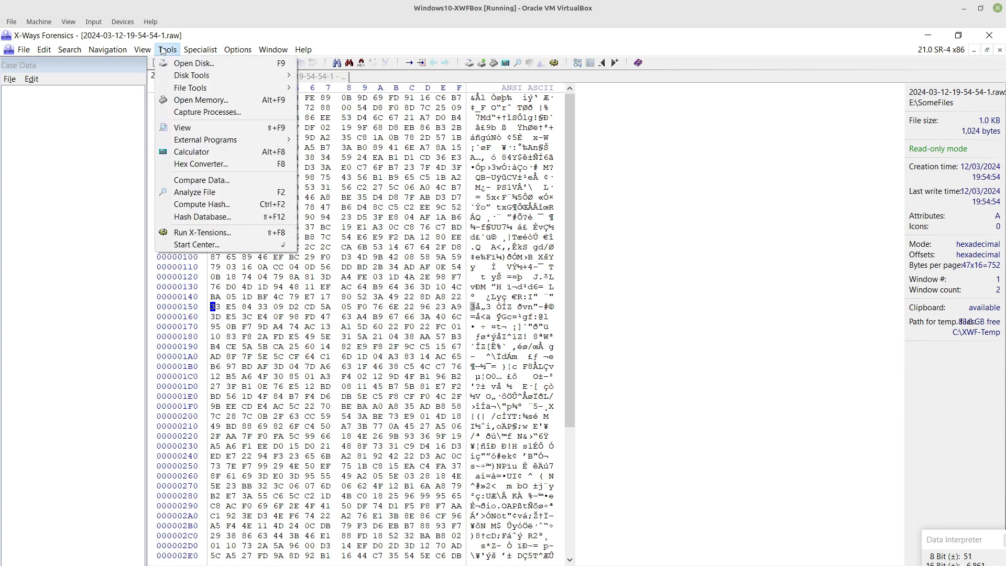
left_click(243, 184)
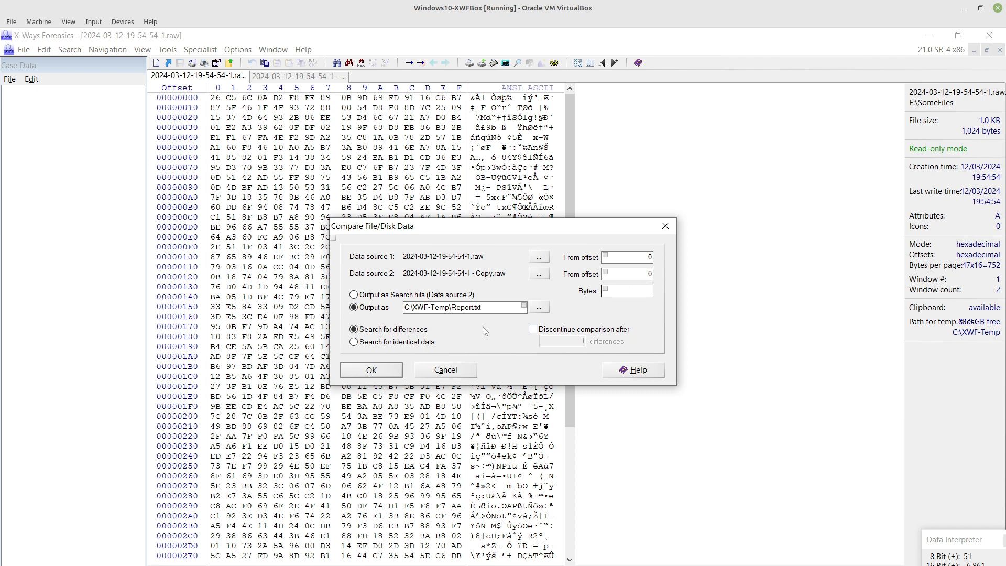
left_click(380, 373)
left_click(388, 369)
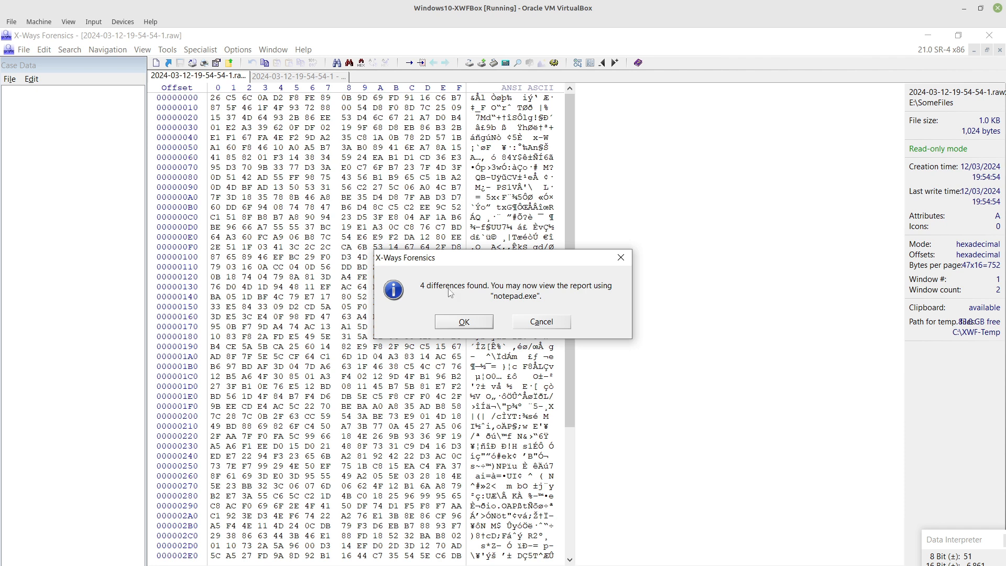
- View the comparison report in Notepad to read the differing offsets and byte values, and close it
left_click(474, 325)
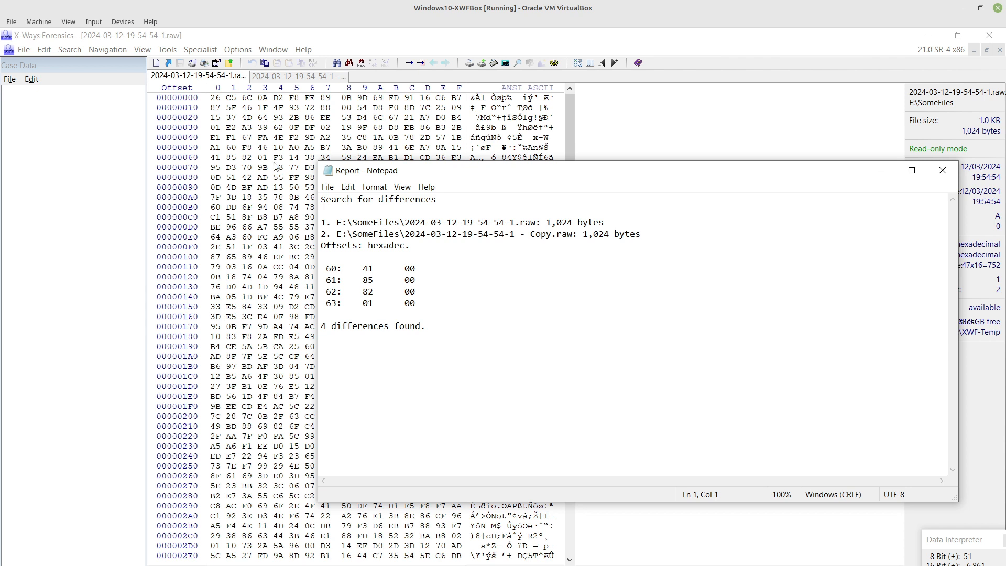
key("alt+F4")
left_click(523, 324)
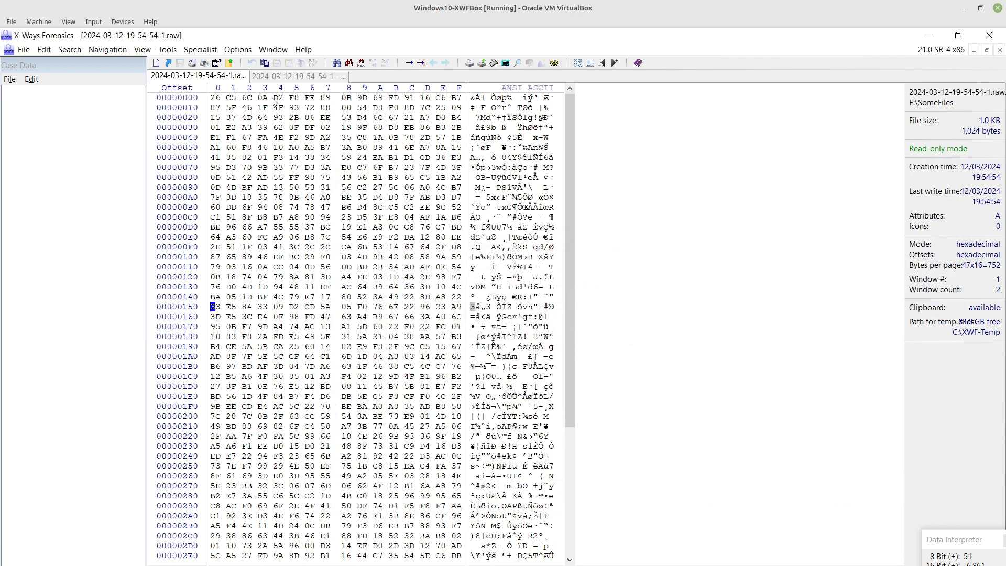
left_click(273, 78)
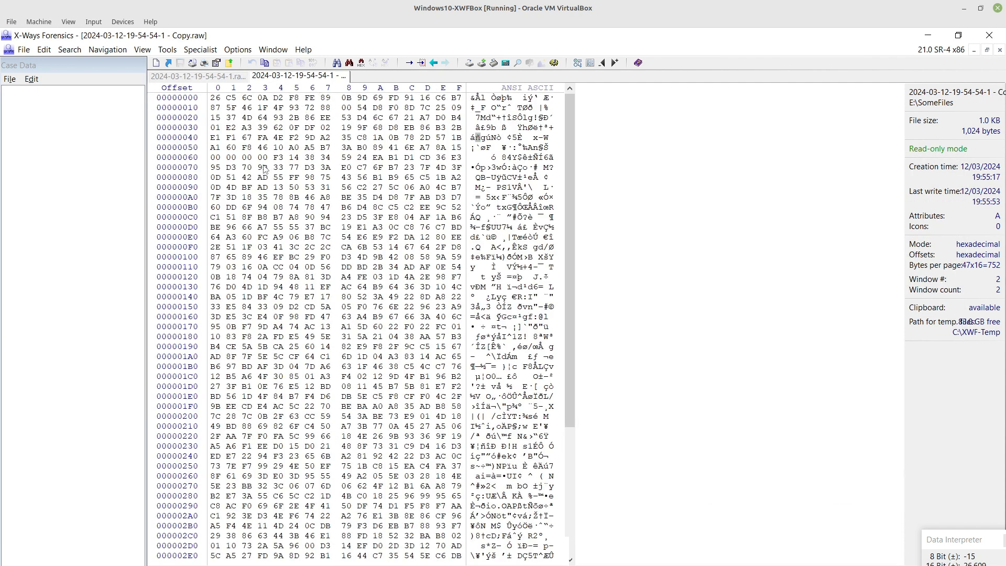
left_click(213, 158)
key("shift+Right")
key("shift+Right")
key("shift+Right")
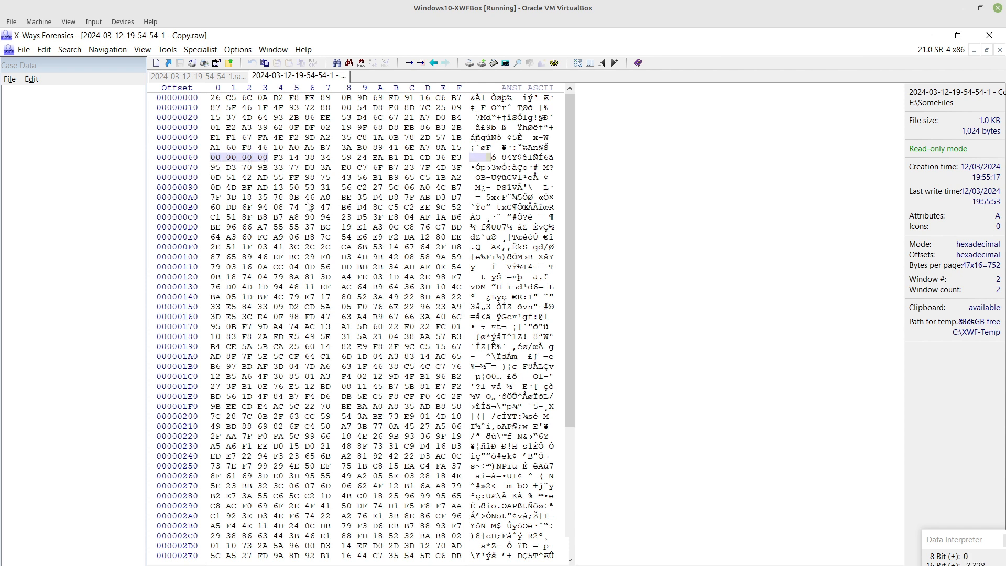